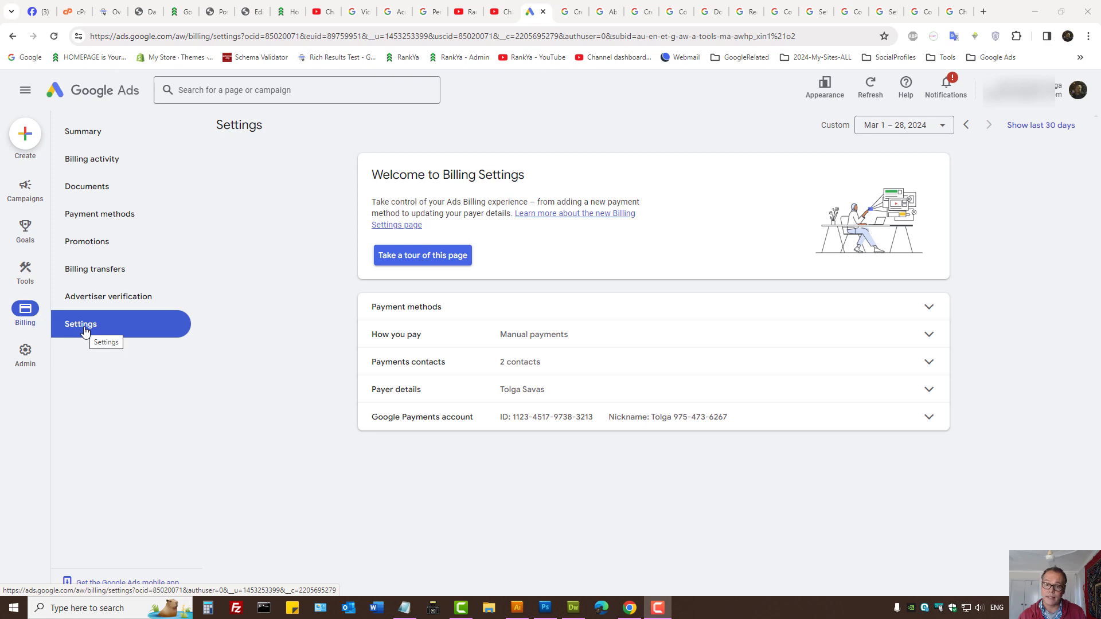
Expand Payer details and try editing the Individual account type, revealing it's locked pending support.
left_click(524, 395)
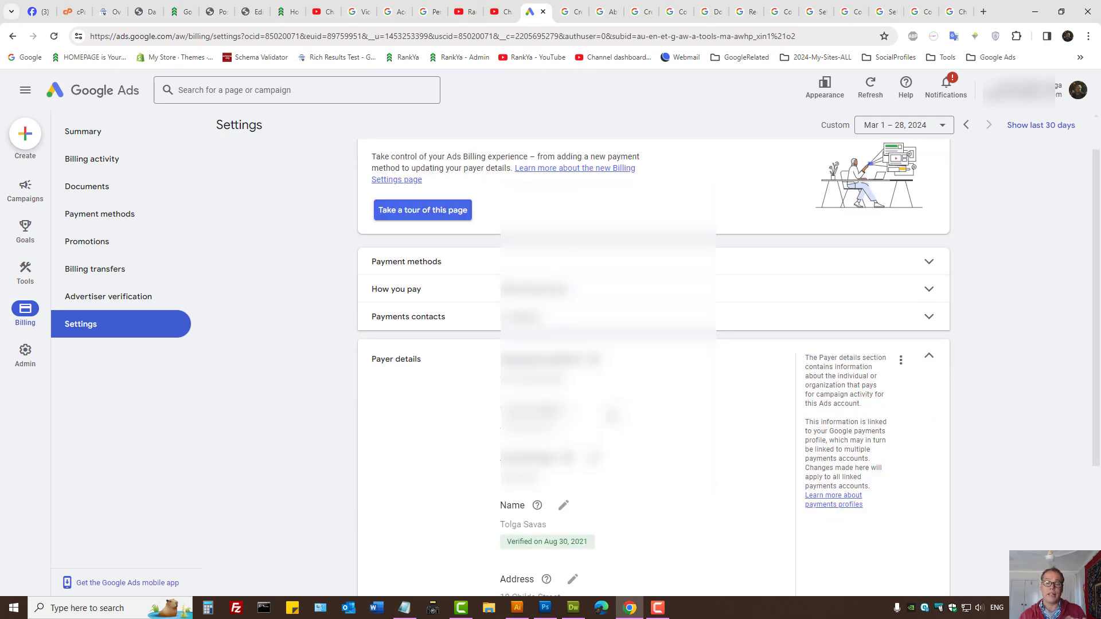
scroll(306, 418, "down", 1)
scroll(612, 414, "down", 2)
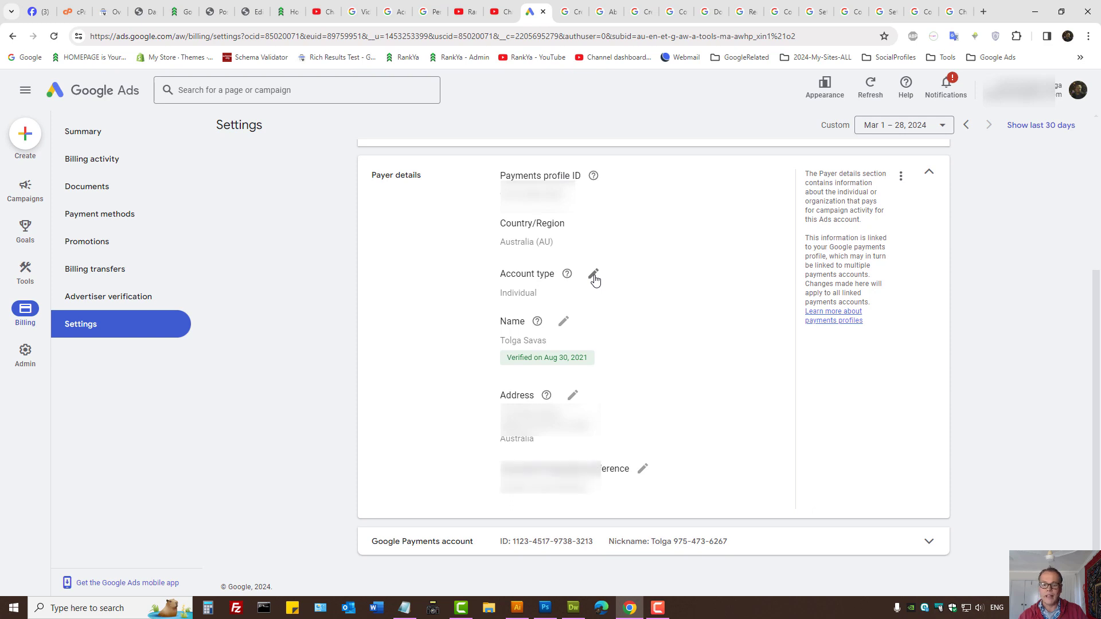
left_click(594, 277)
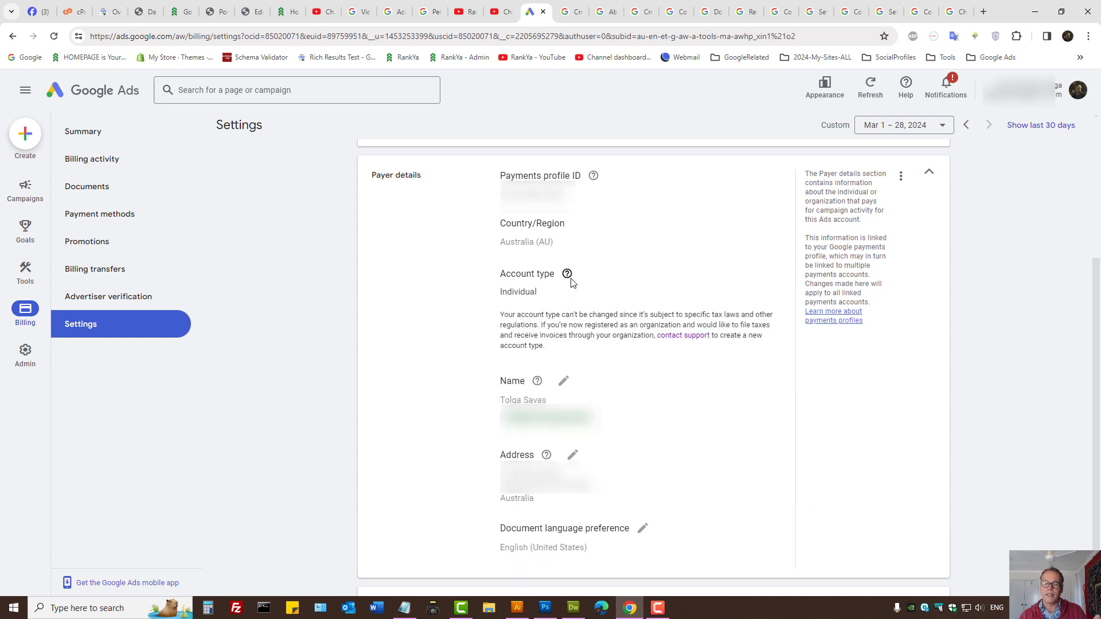
mouse_move(570, 277)
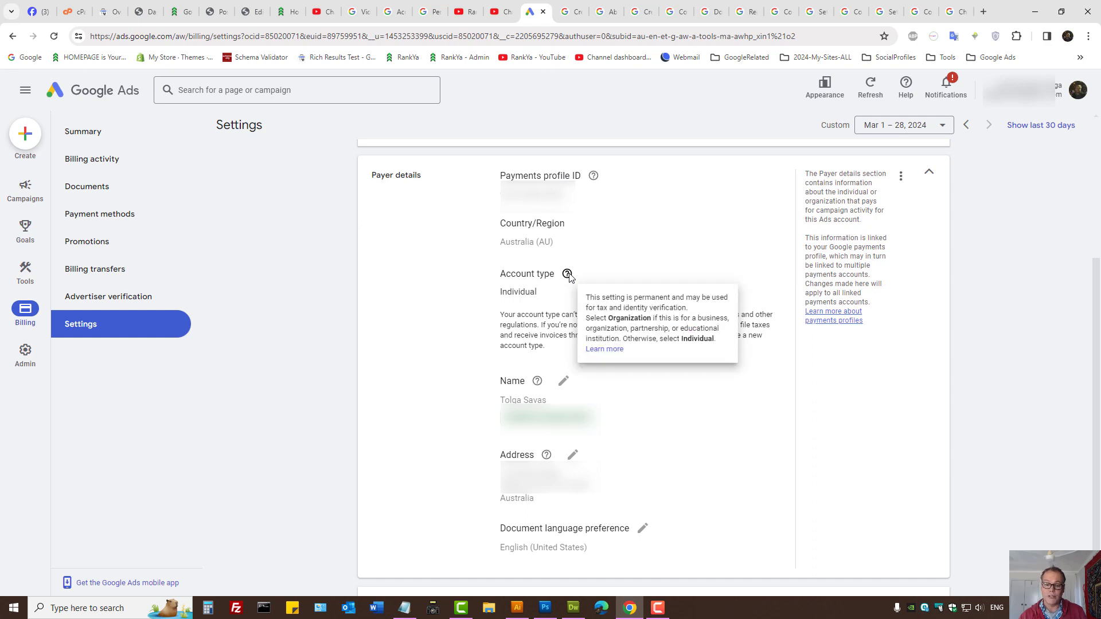
double_click(518, 292)
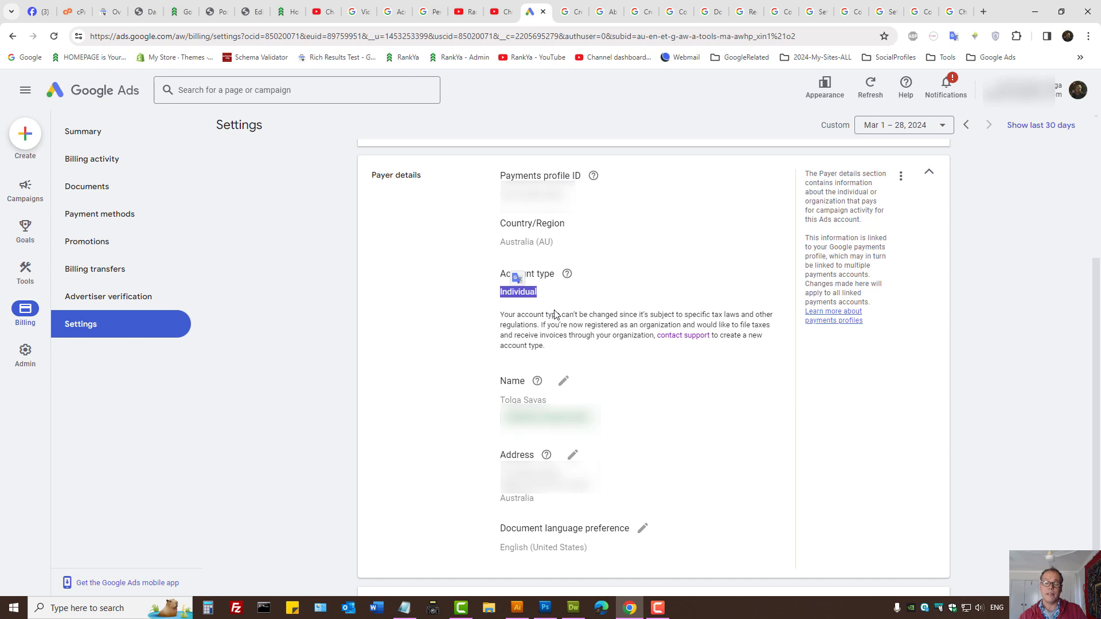
Open the account-type Learn more article and its contact-support link in new tabs.
left_click(576, 313)
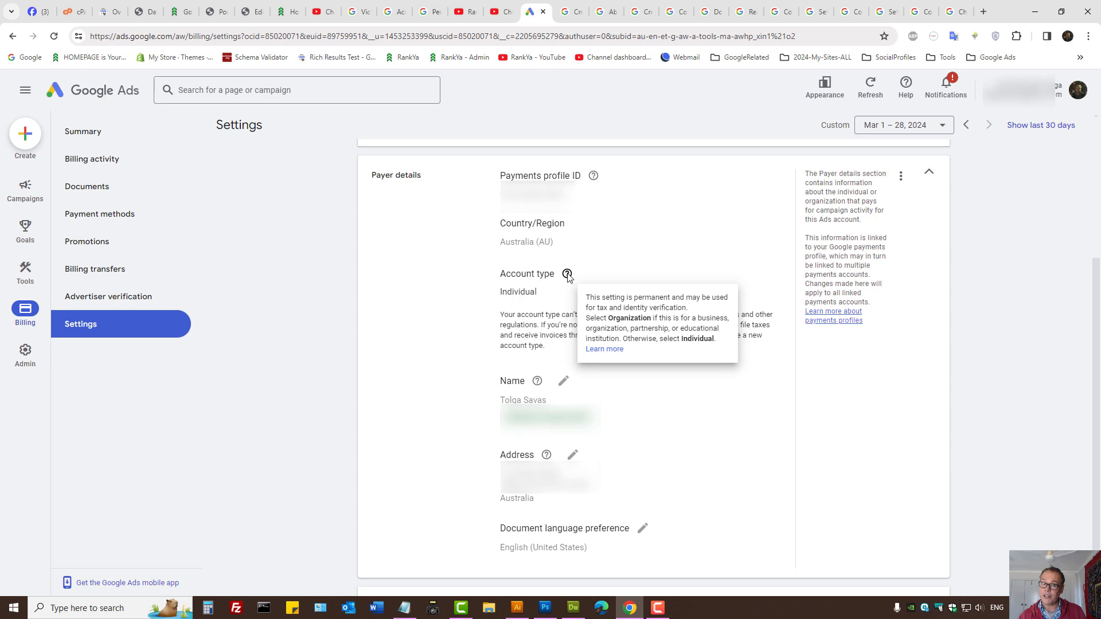
left_click(605, 349)
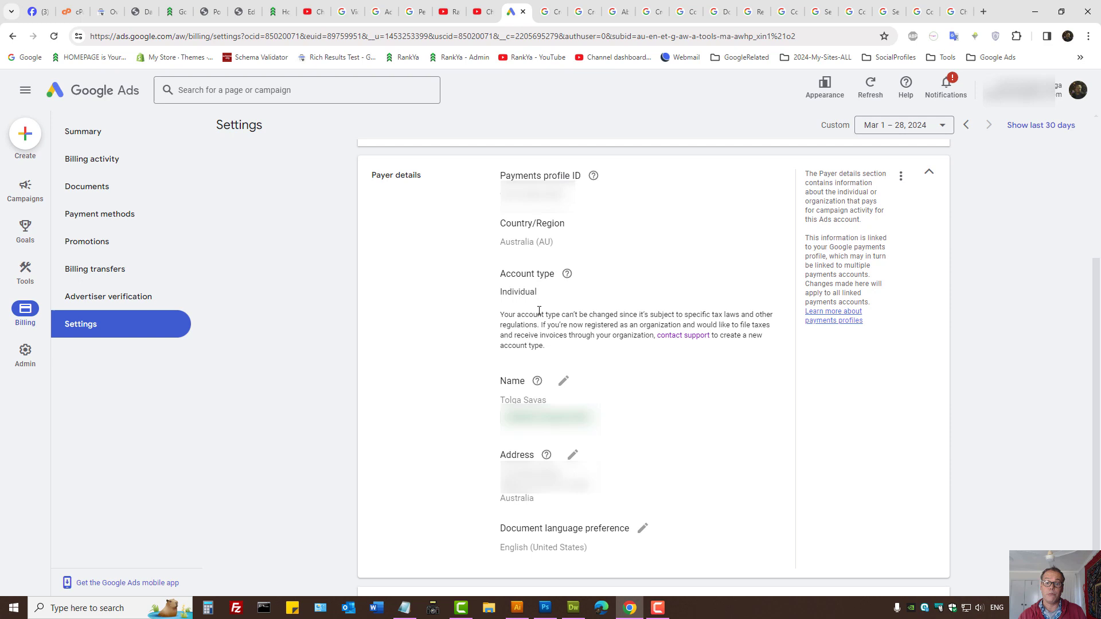
left_click(677, 342)
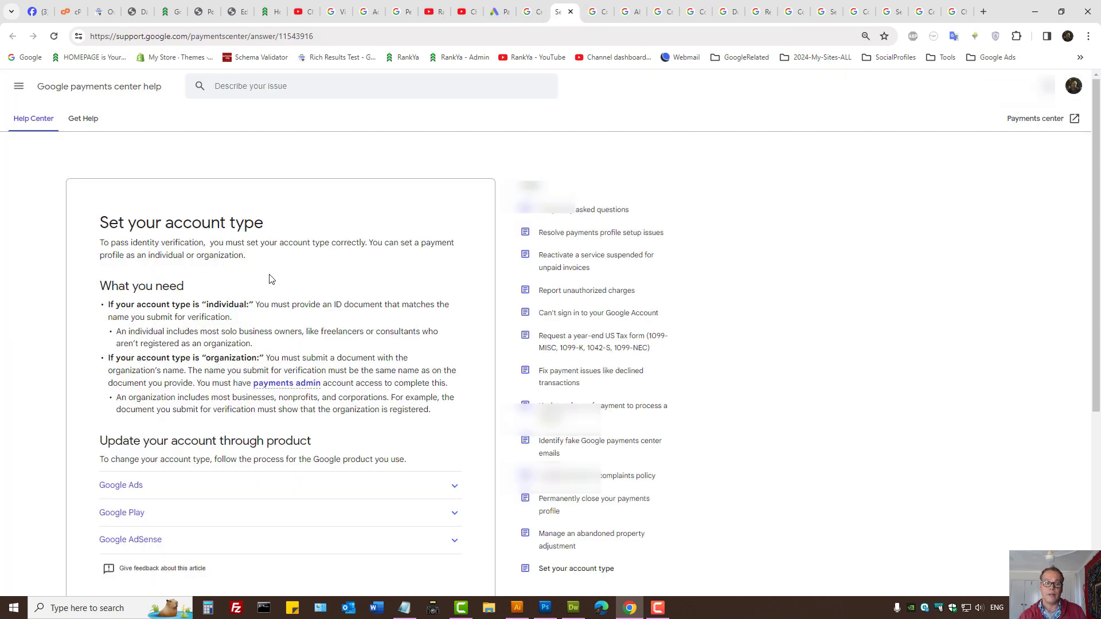
In 'Set your account type', expand the Google Ads instructions and follow the support-team link.
left_click_drag(86, 225, 301, 235)
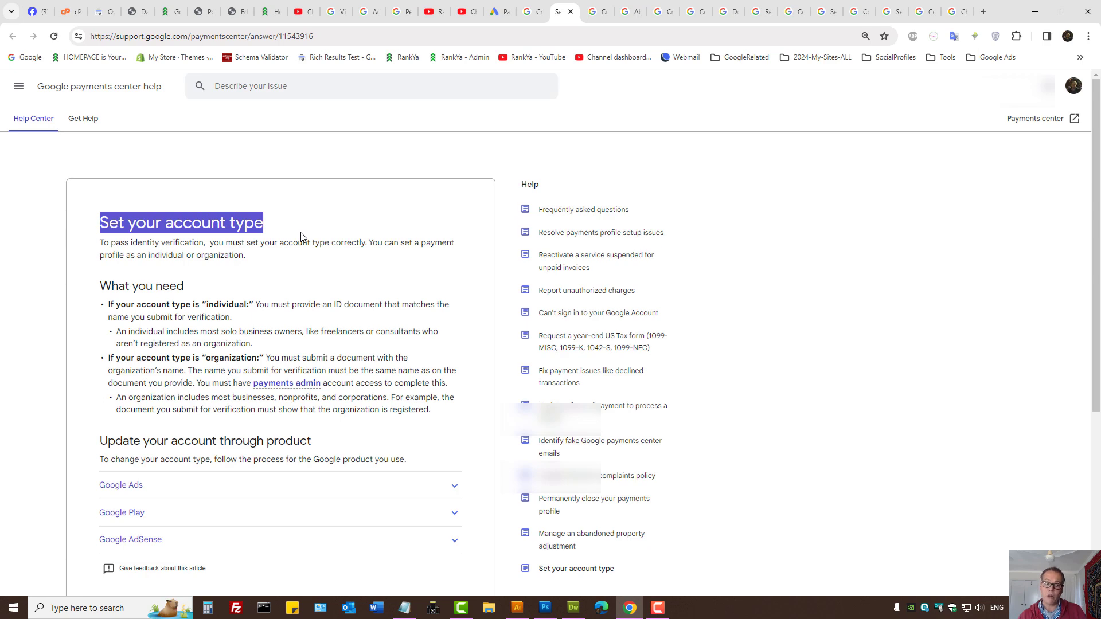
scroll(323, 278, "down", 3)
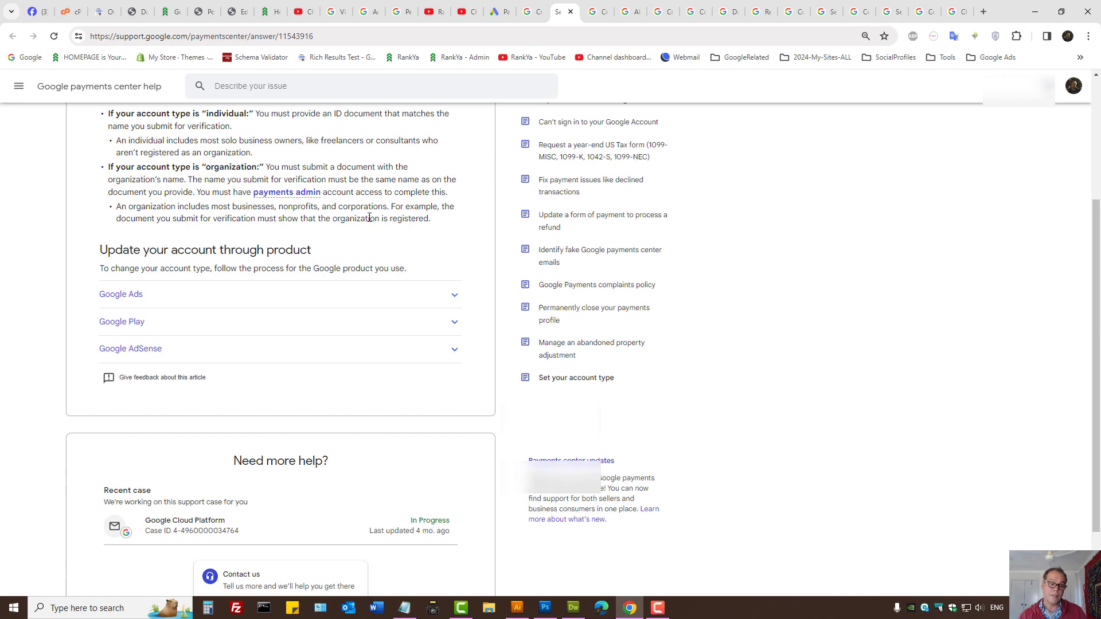
left_click(144, 300)
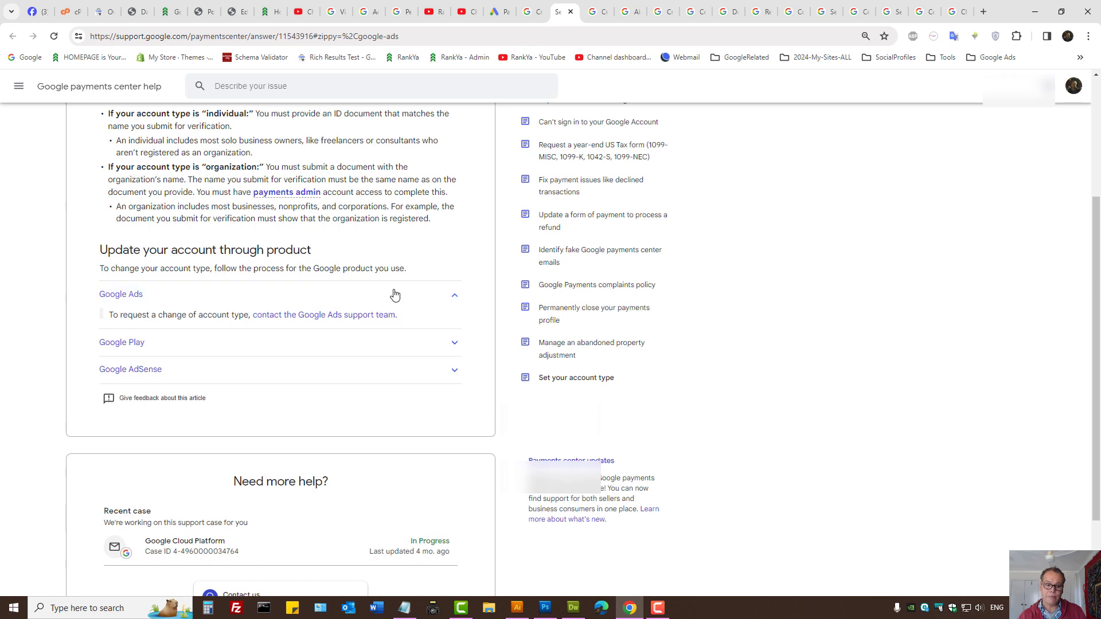
left_click(306, 316)
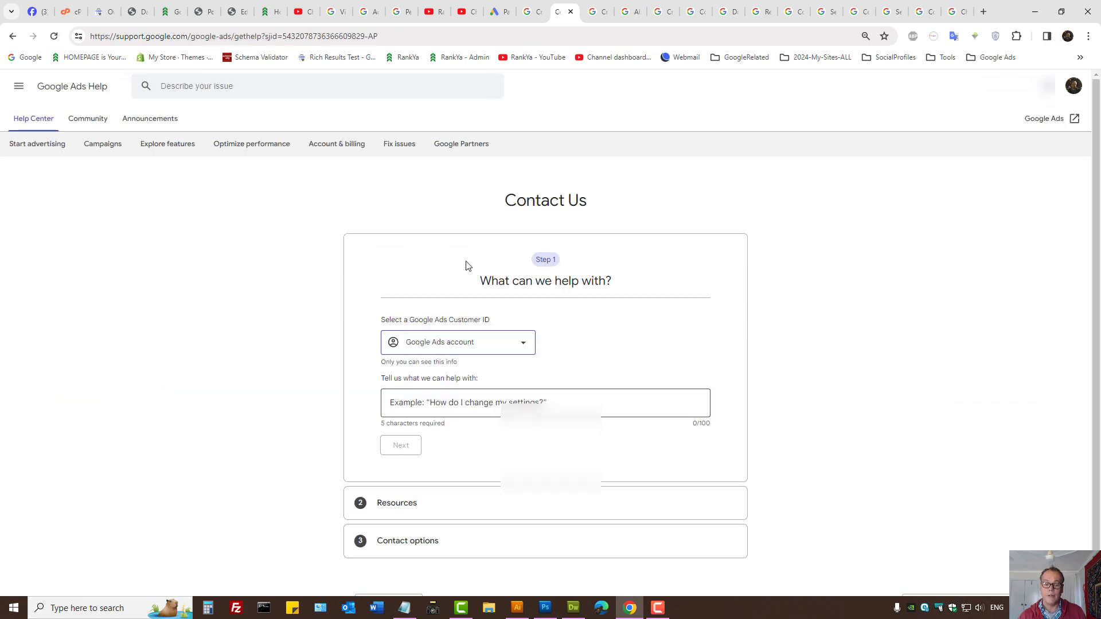
Leave the Customer ID dropdown unchosen and return to the Google Ads Billing Settings tab.
left_click(470, 342)
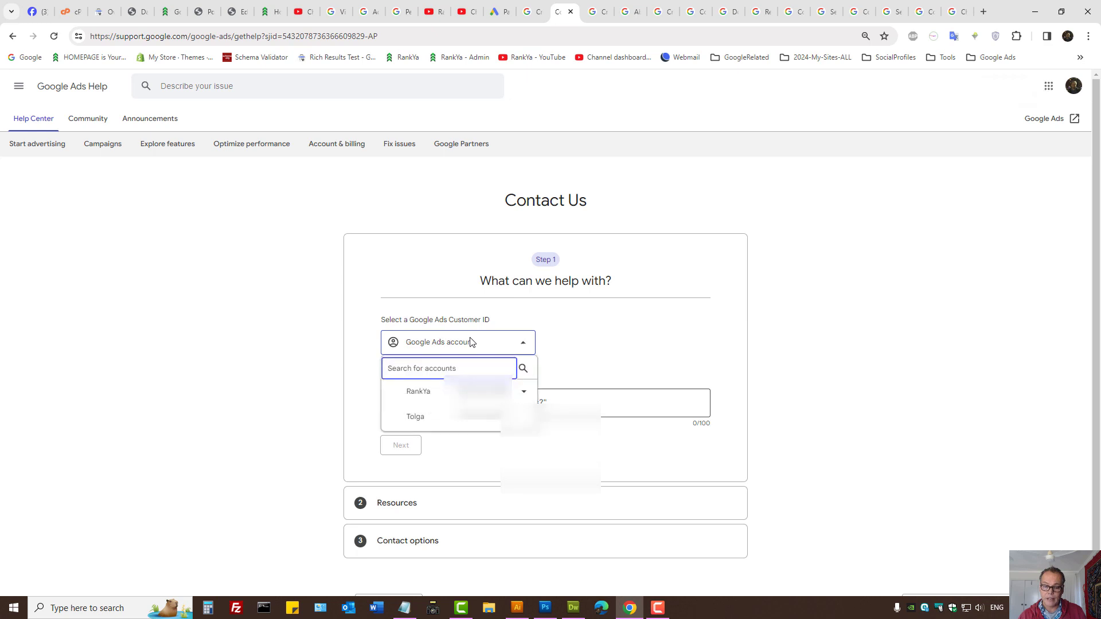
left_click(631, 338)
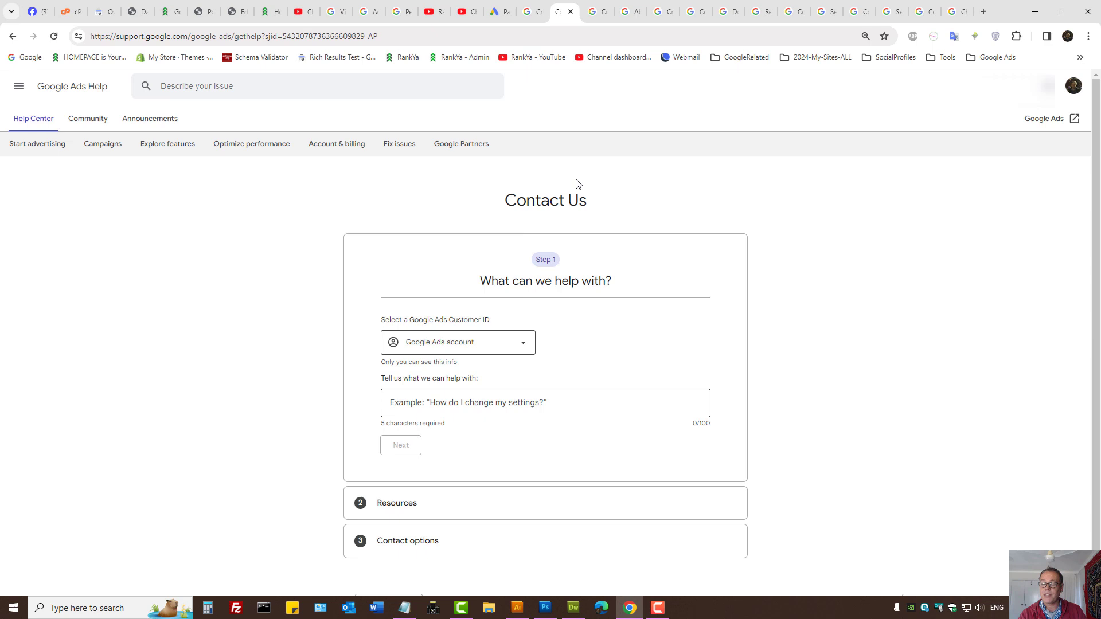
key("ctrl+shift+Tab")
key("ctrl+shift+Tab")
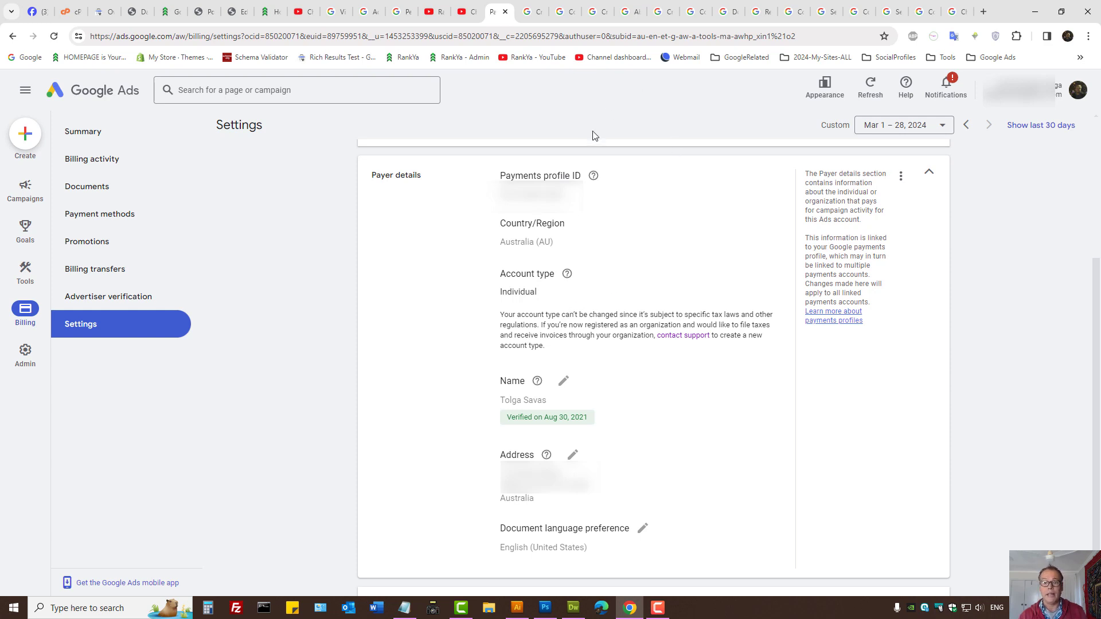
Trim the document requirements article's address to end at answer/9872280 and reload it.
left_click(598, 10)
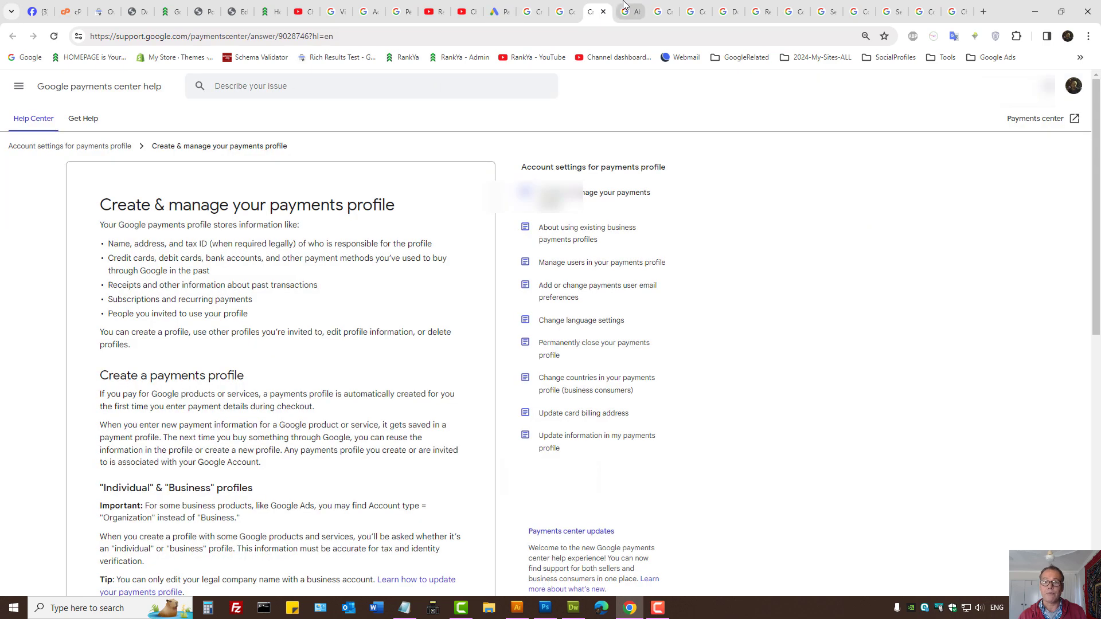
left_click(626, 5)
left_click(566, 10)
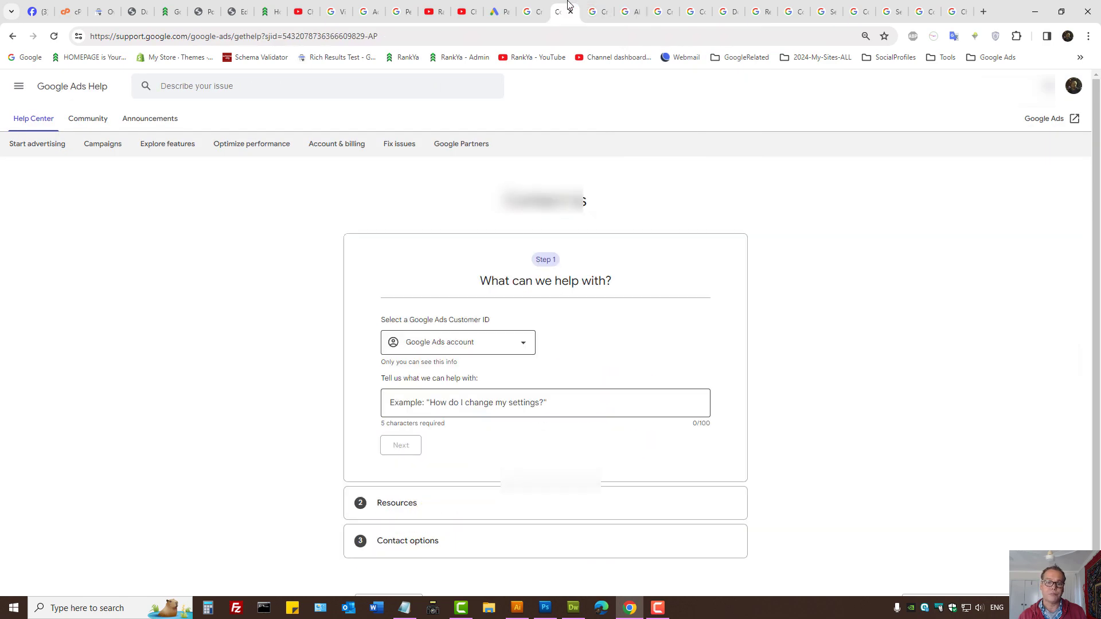
left_click(729, 12)
left_click(277, 36)
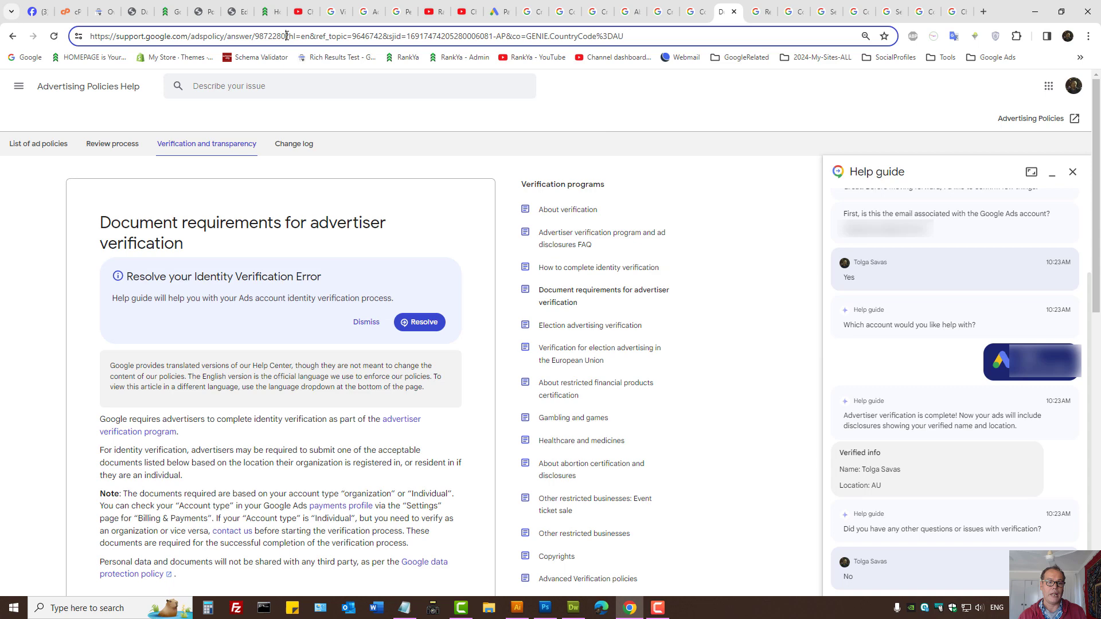
left_click_drag(286, 36, 631, 50)
key("BackSpace")
key("Return")
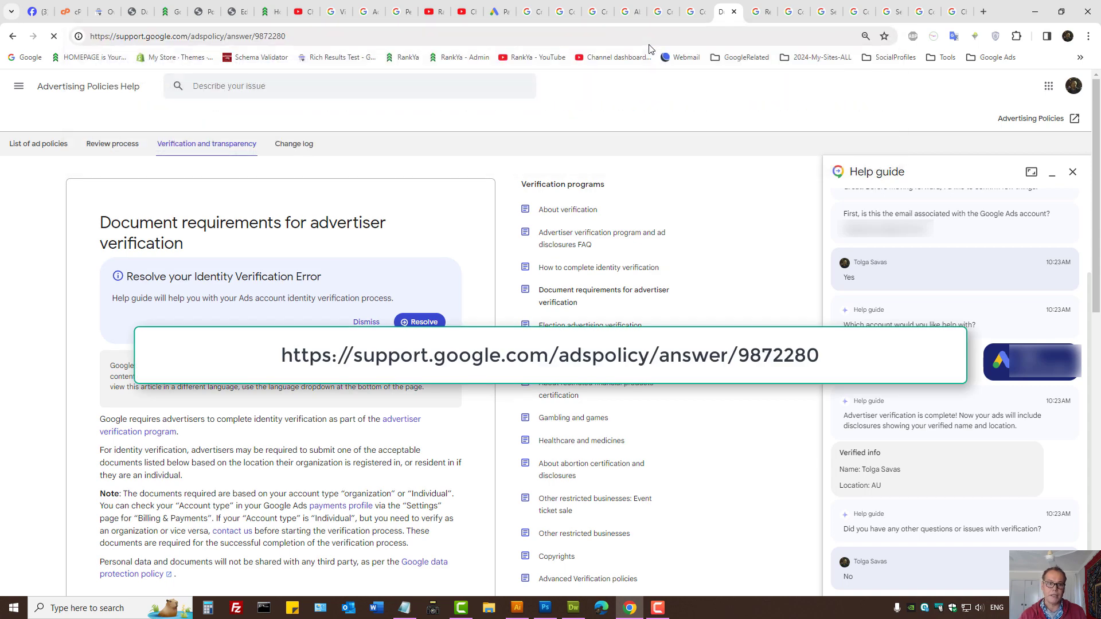
Open the Help guide panel for identity verification on the document requirements article.
left_click(198, 36)
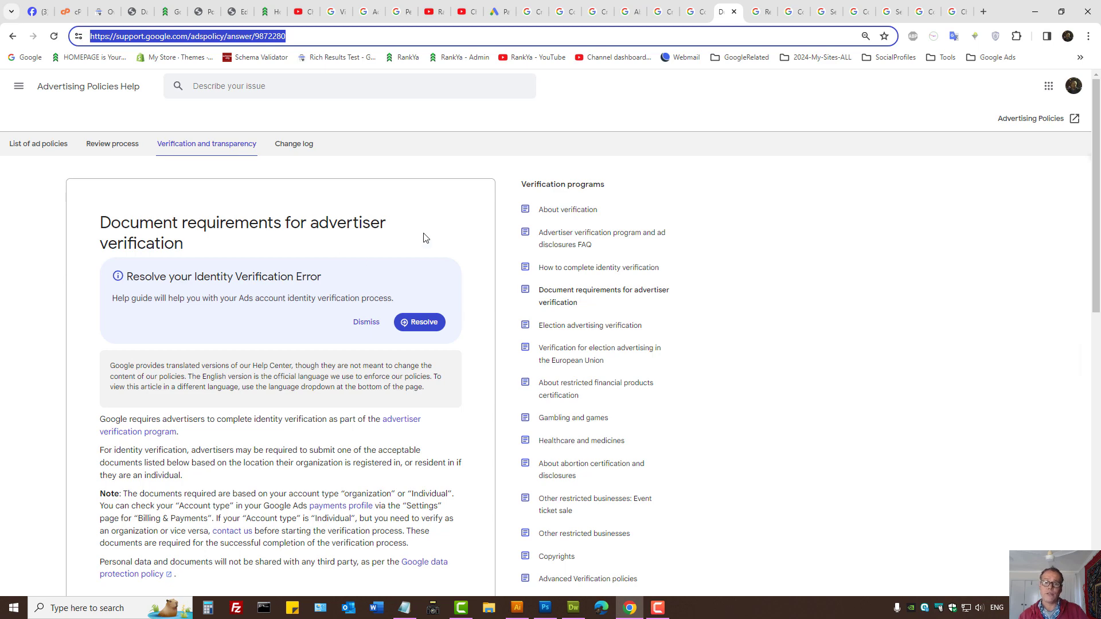
left_click(464, 11)
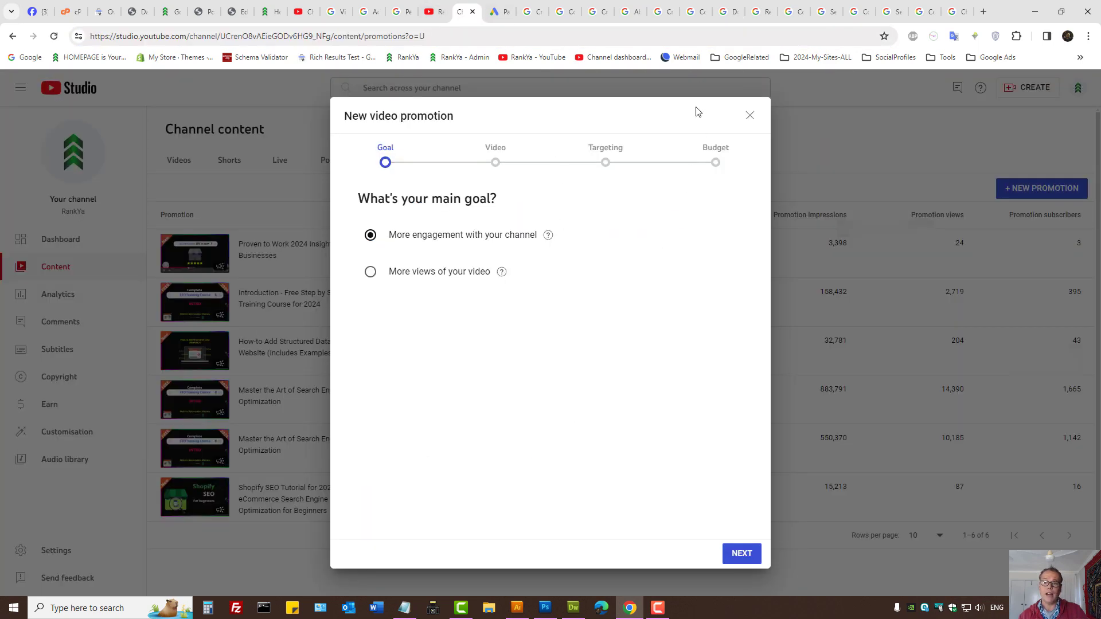
left_click(732, 7)
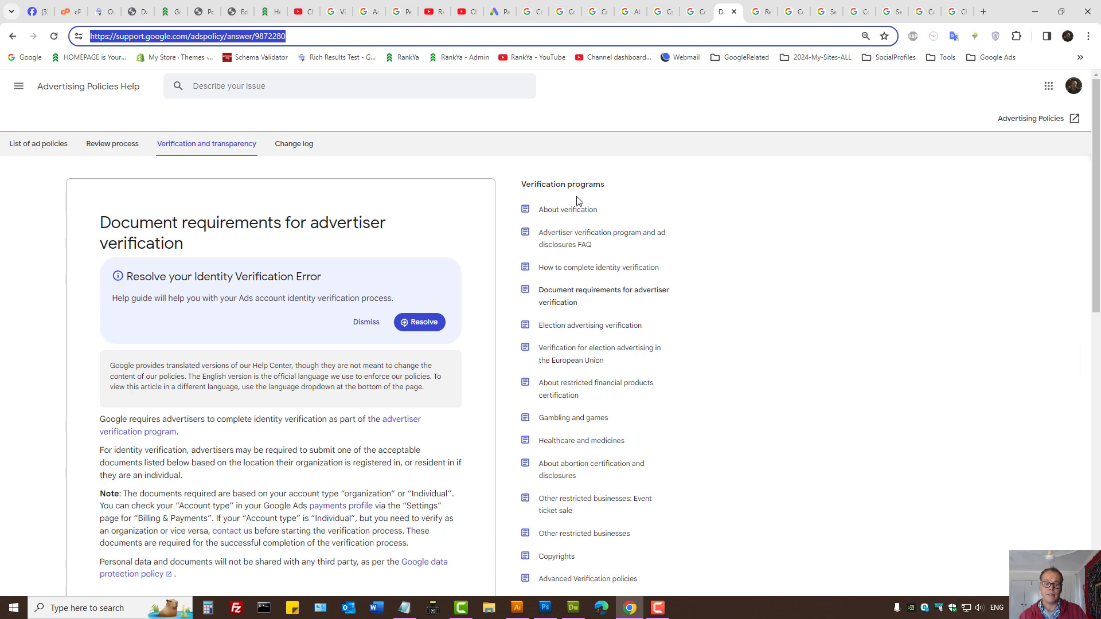
left_click(419, 332)
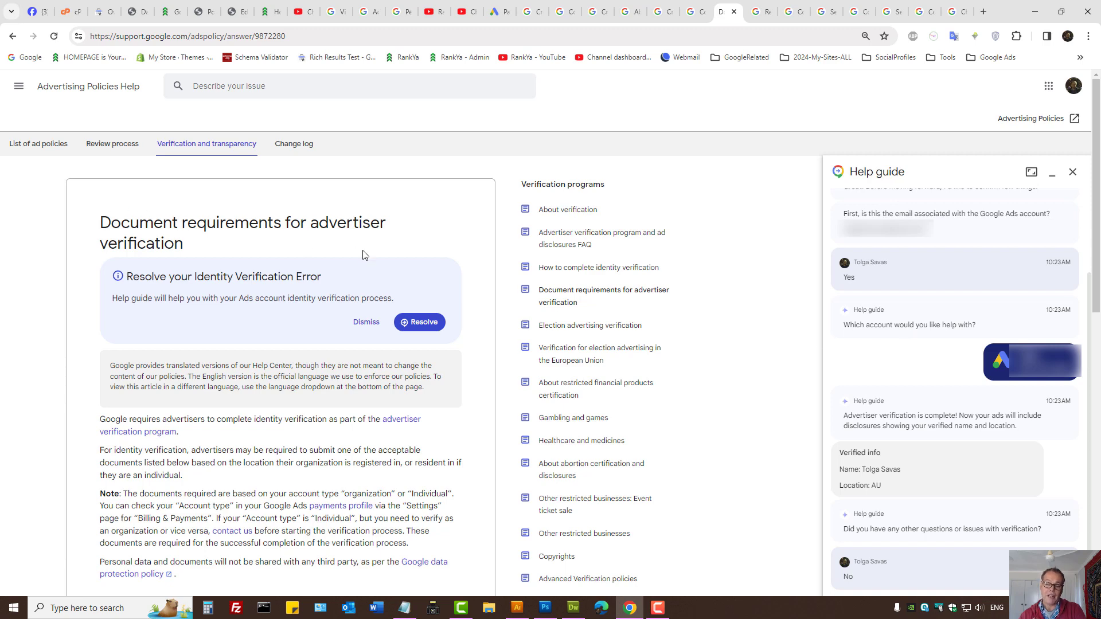
Keep Australia as the country and review its organization and individual photo ID requirements.
scroll(365, 371, "down", 3)
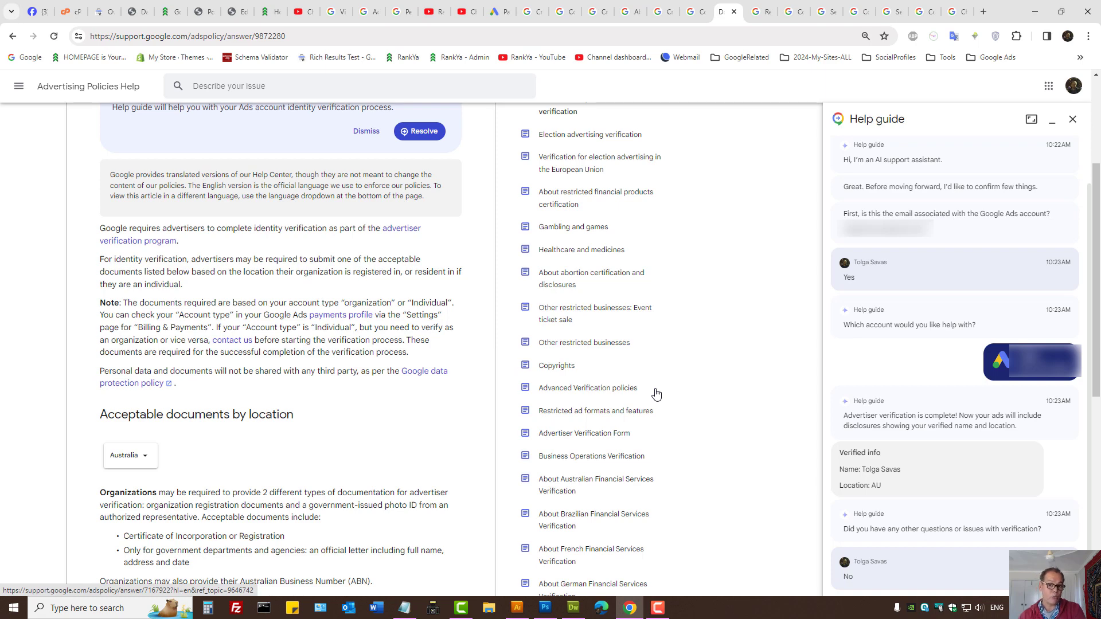
scroll(376, 411, "down", 1)
scroll(376, 410, "down", 2)
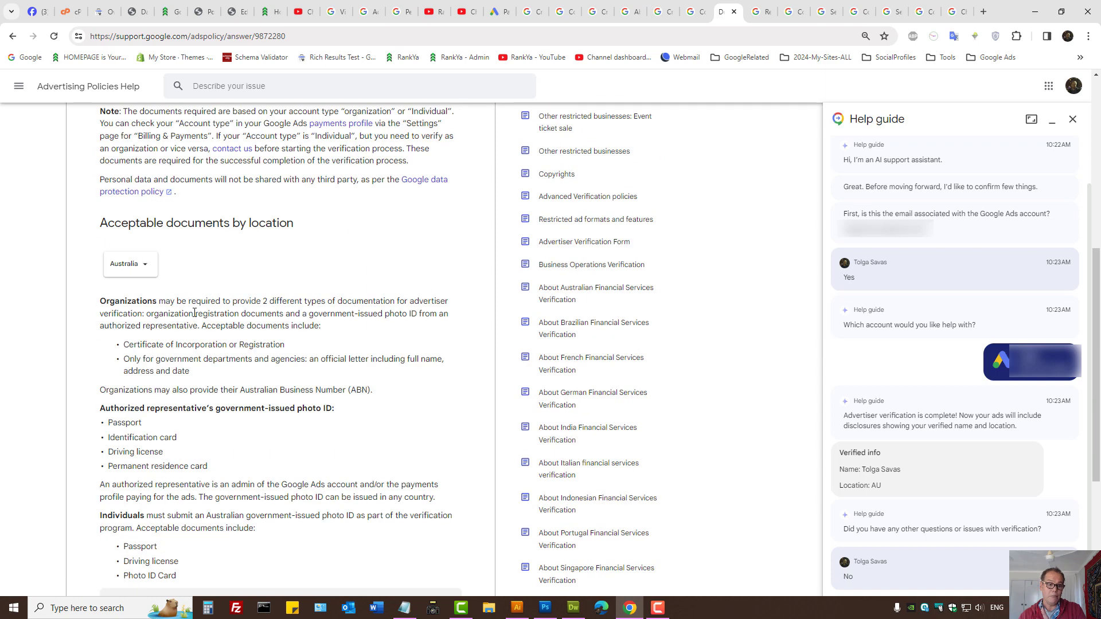
left_click(154, 270)
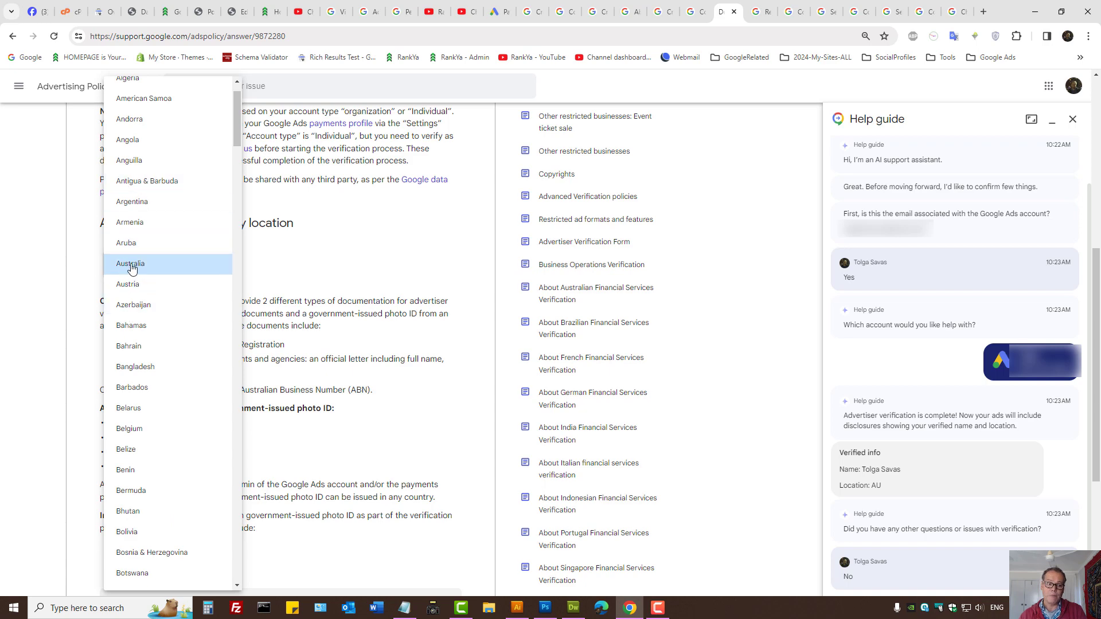
left_click(129, 269)
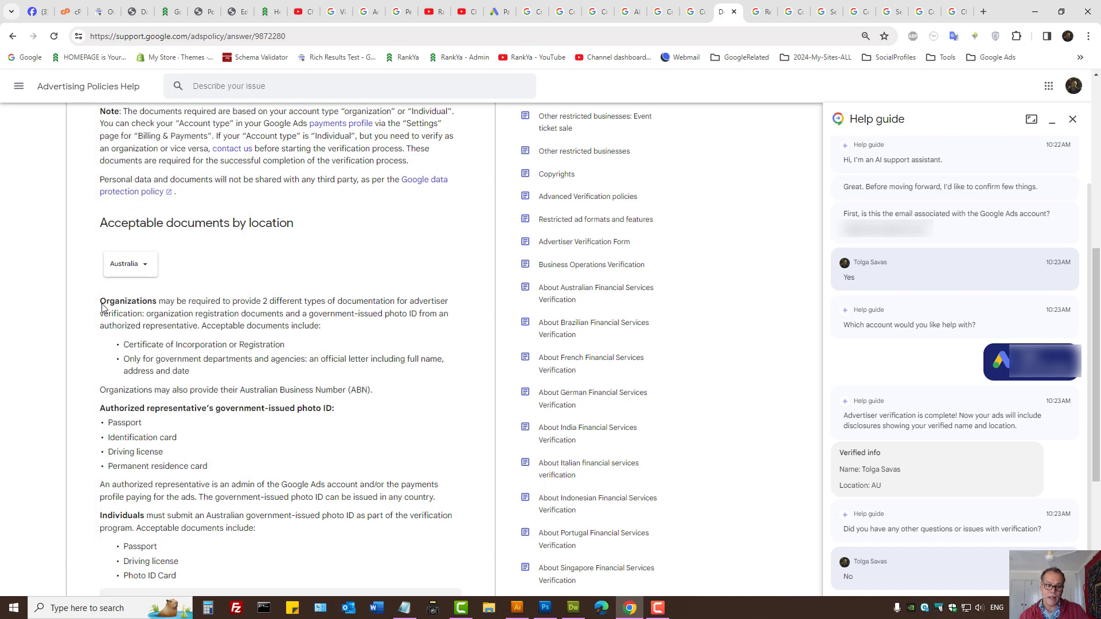
left_click_drag(103, 304, 227, 374)
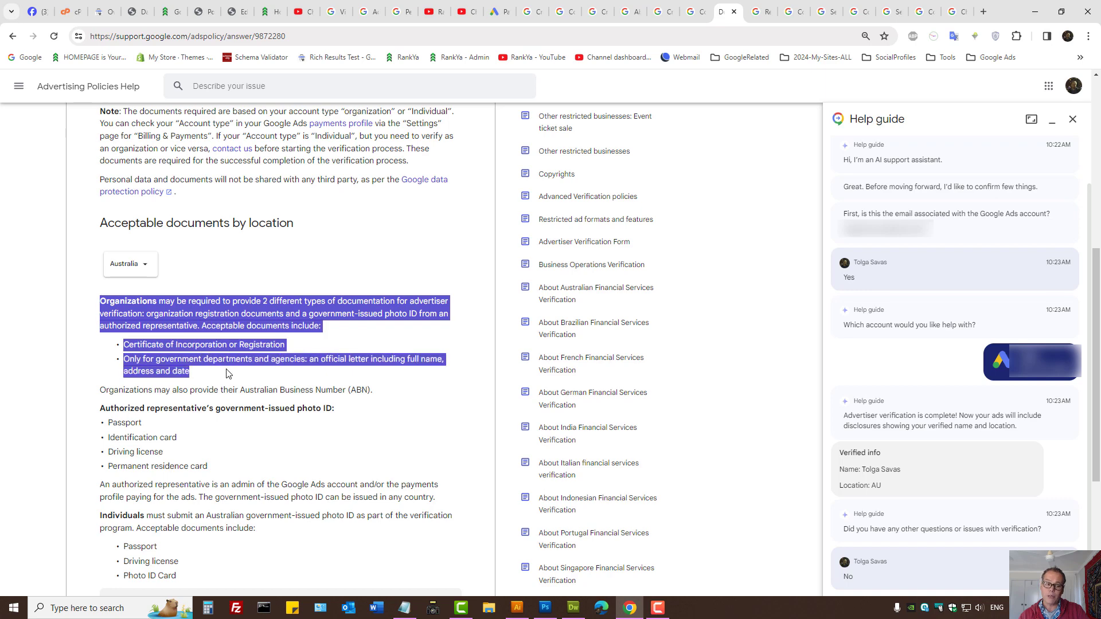
left_click(142, 423)
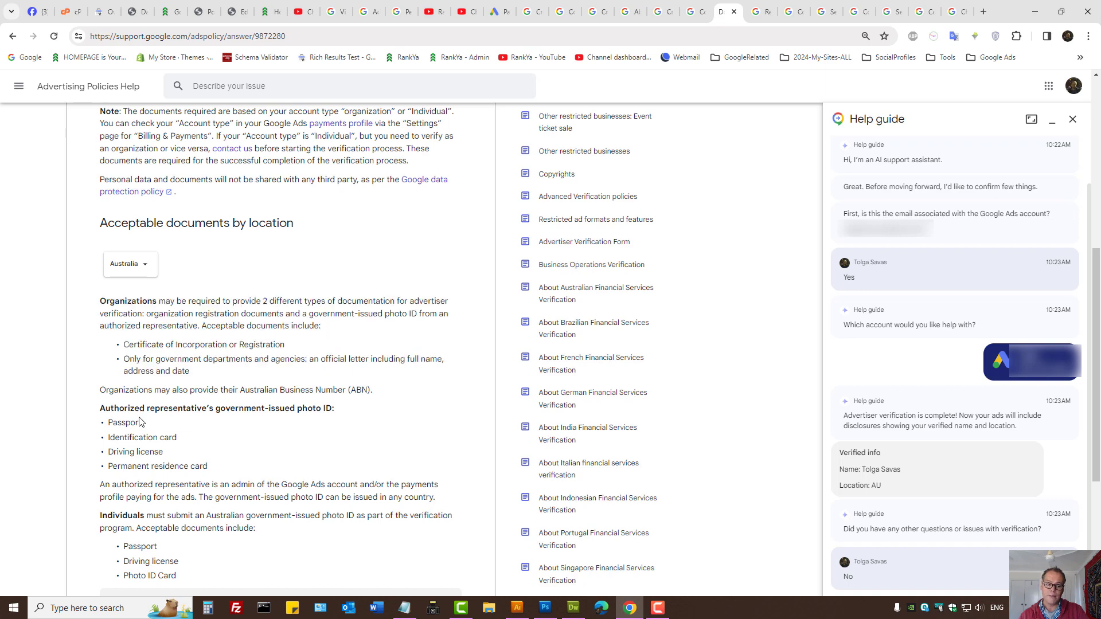
left_click_drag(100, 409, 302, 467)
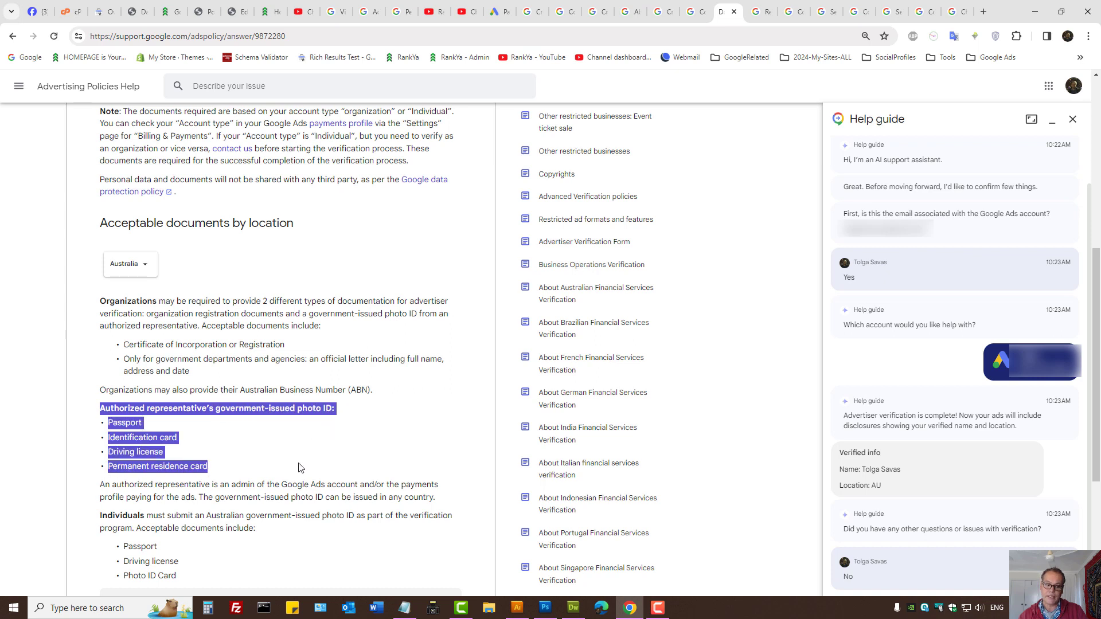
scroll(210, 404, "down", 3)
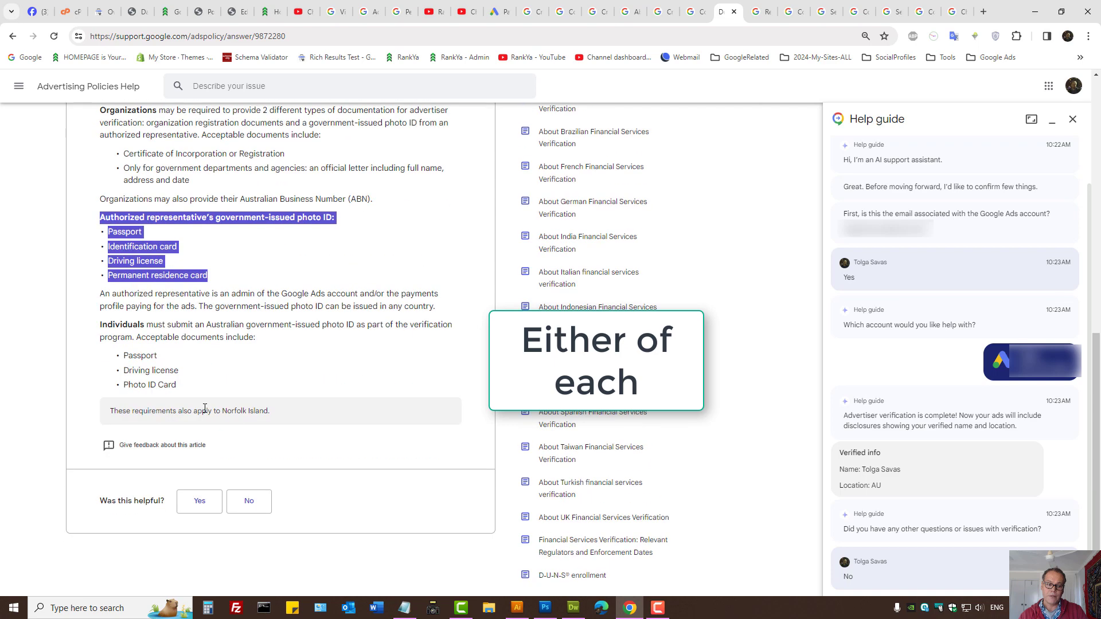
left_click_drag(99, 326, 193, 392)
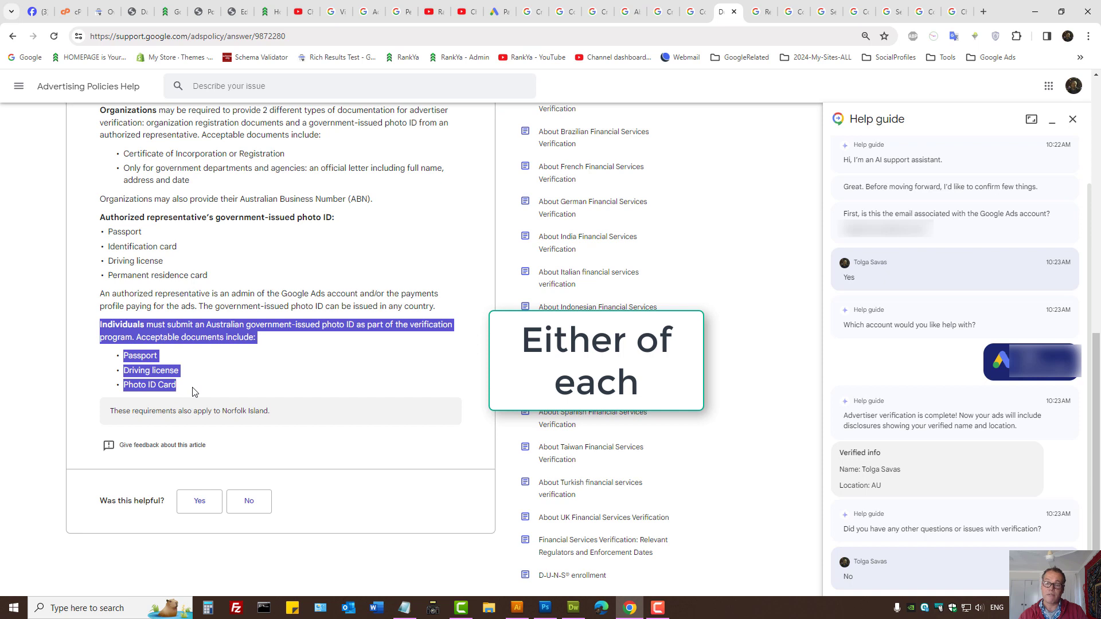
left_click(353, 354)
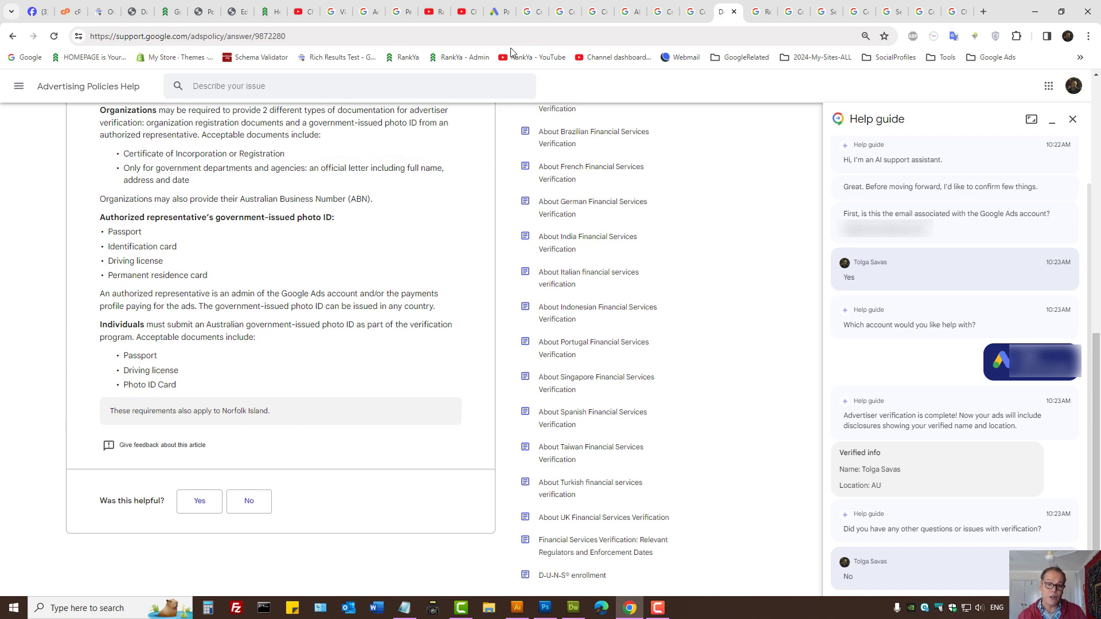
Return to the Google Ads Contact Us form by way of the other tabs.
left_click(465, 12)
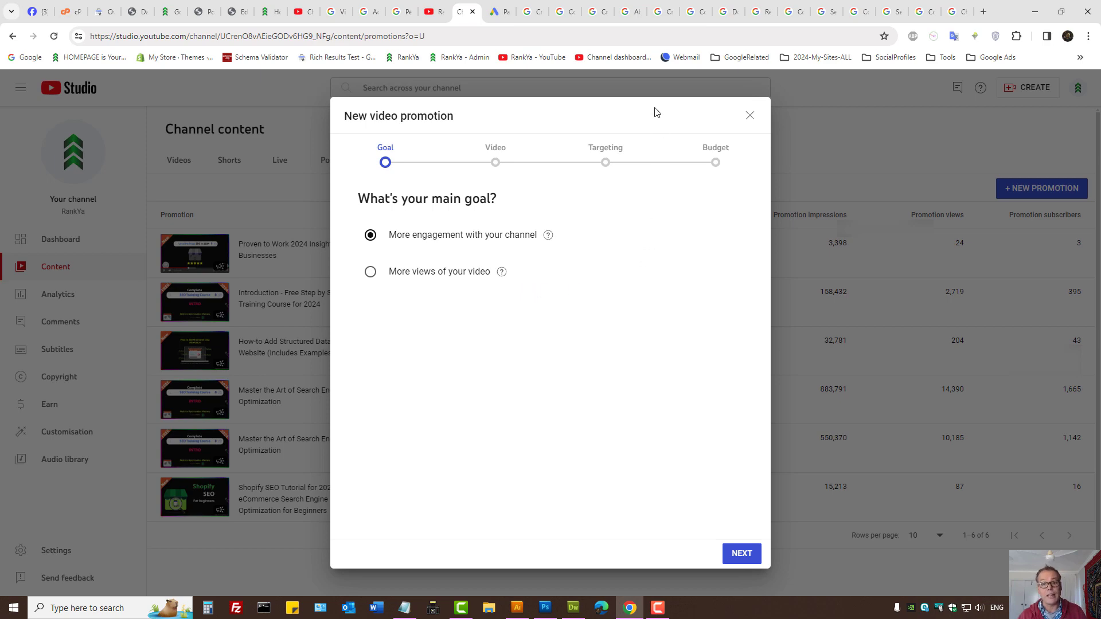
left_click(659, 10)
left_click(693, 6)
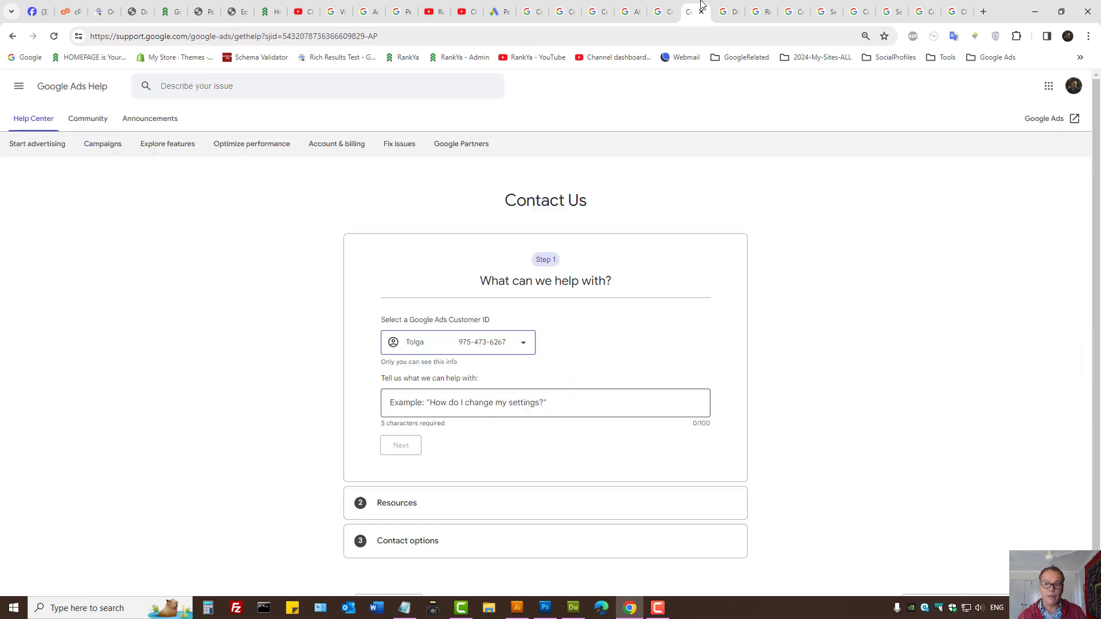
Switch the acceptable documents country to Malaysia and review its registration documents list.
left_click(734, 7)
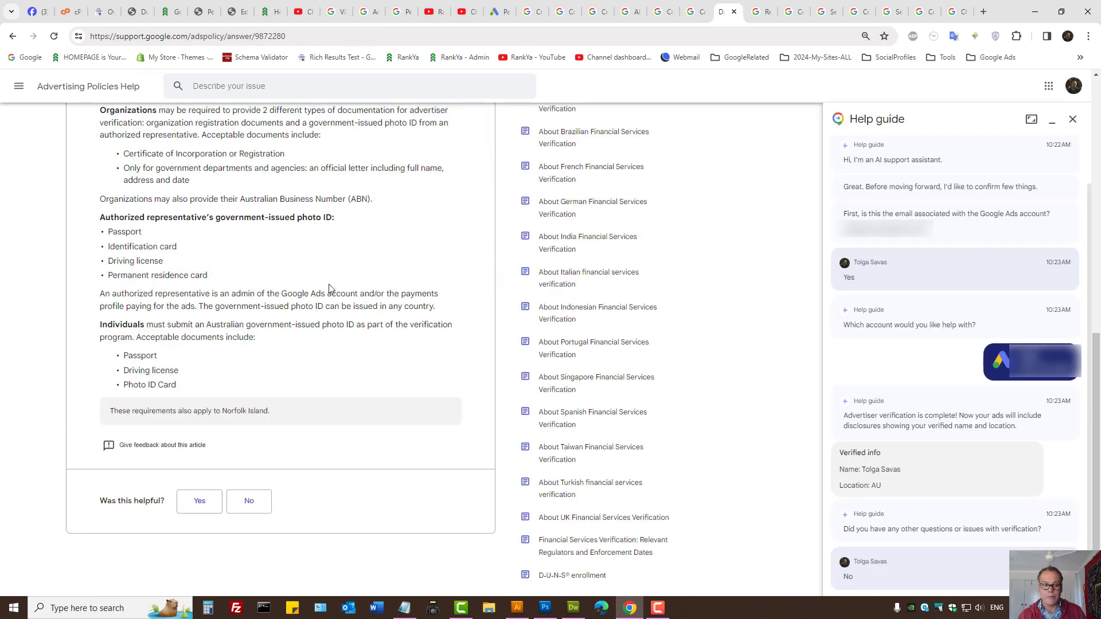
scroll(261, 284, "up", 3)
left_click(152, 272)
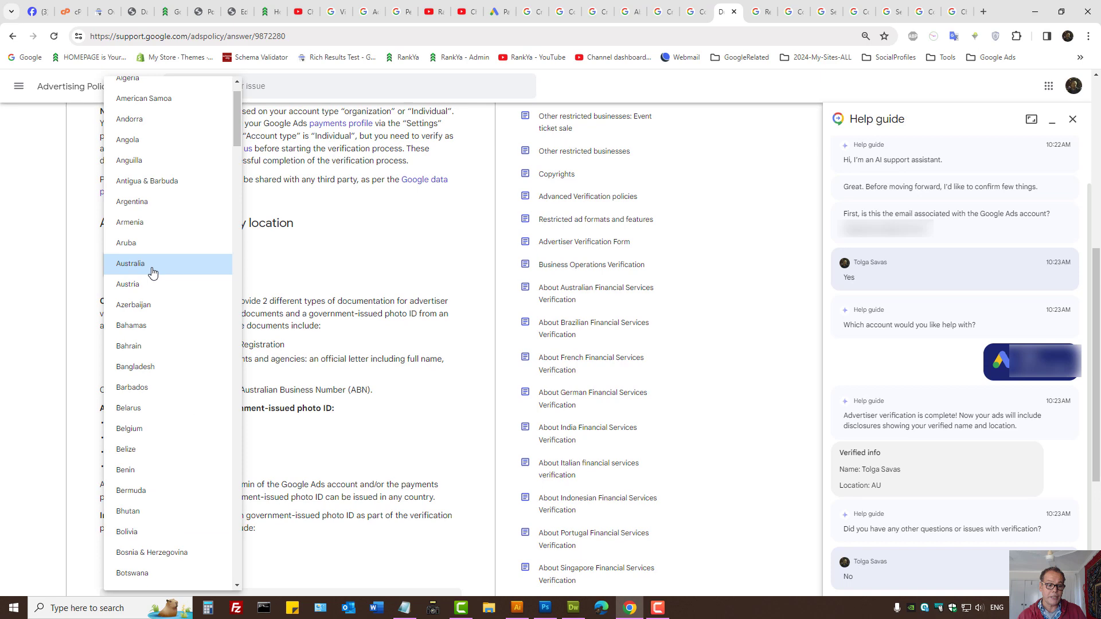
scroll(158, 307, "down", 20)
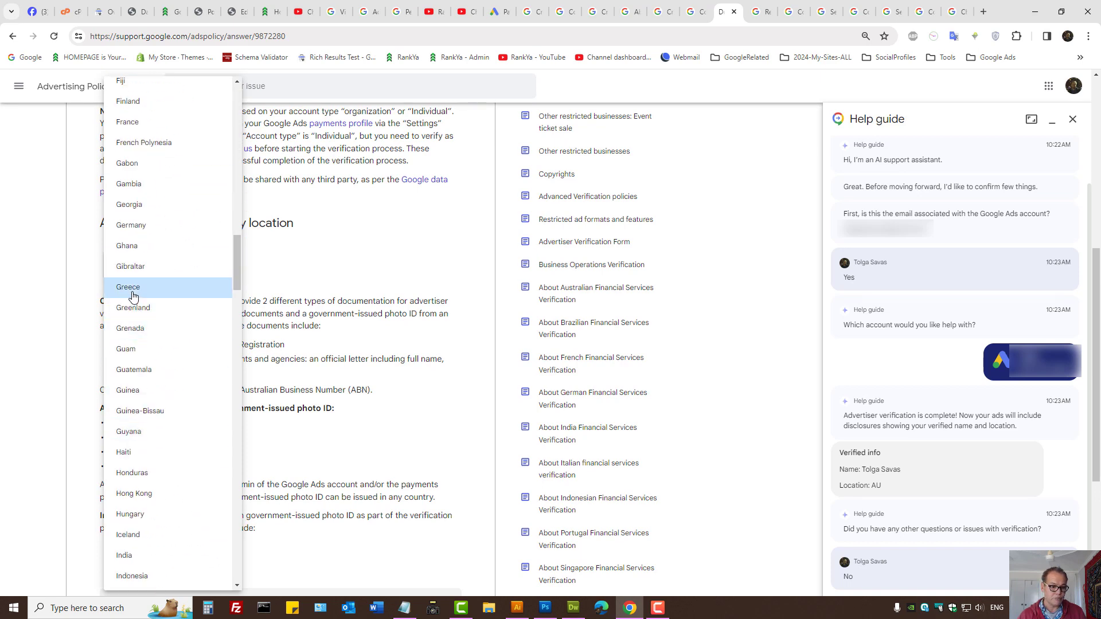
scroll(137, 321, "down", 20)
scroll(163, 344, "up", 10)
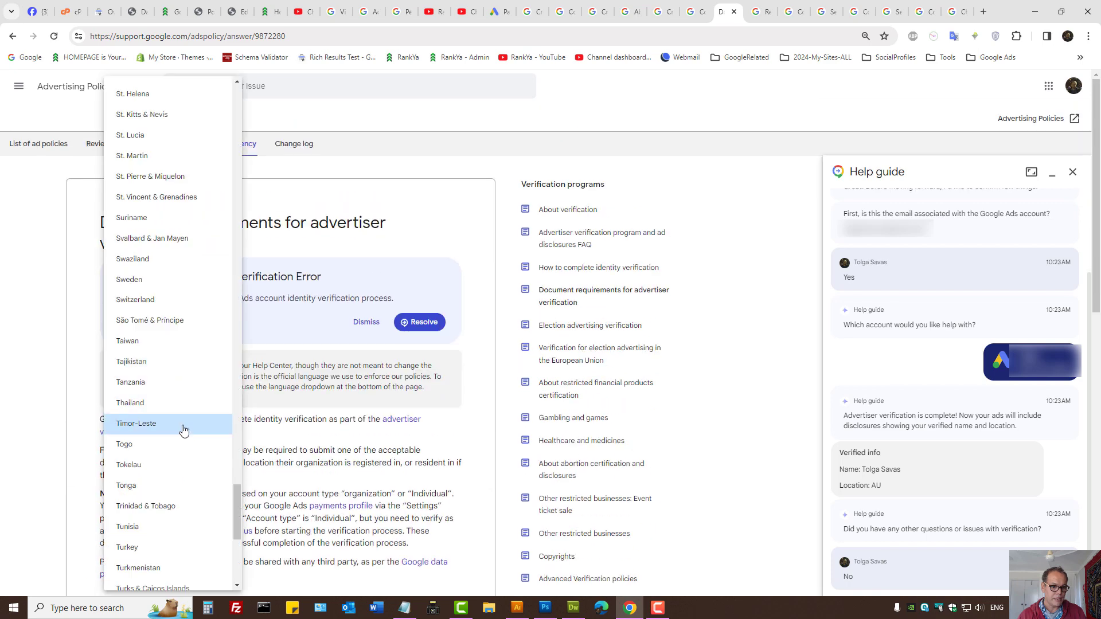
scroll(164, 367, "up", 20)
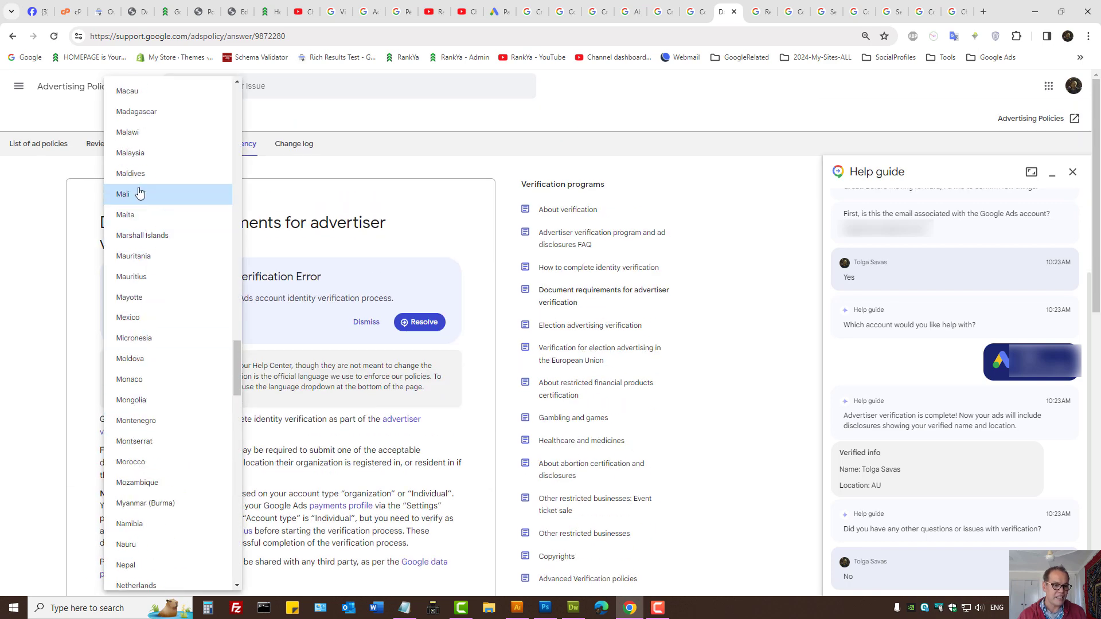
left_click(134, 159)
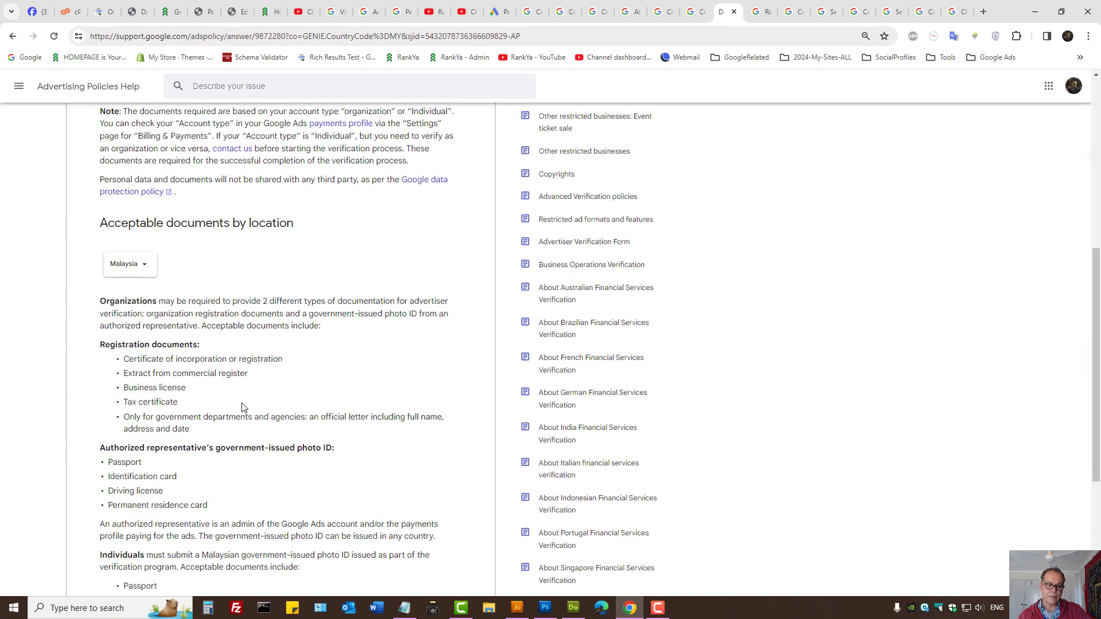
left_click_drag(110, 344, 207, 436)
left_click(275, 389)
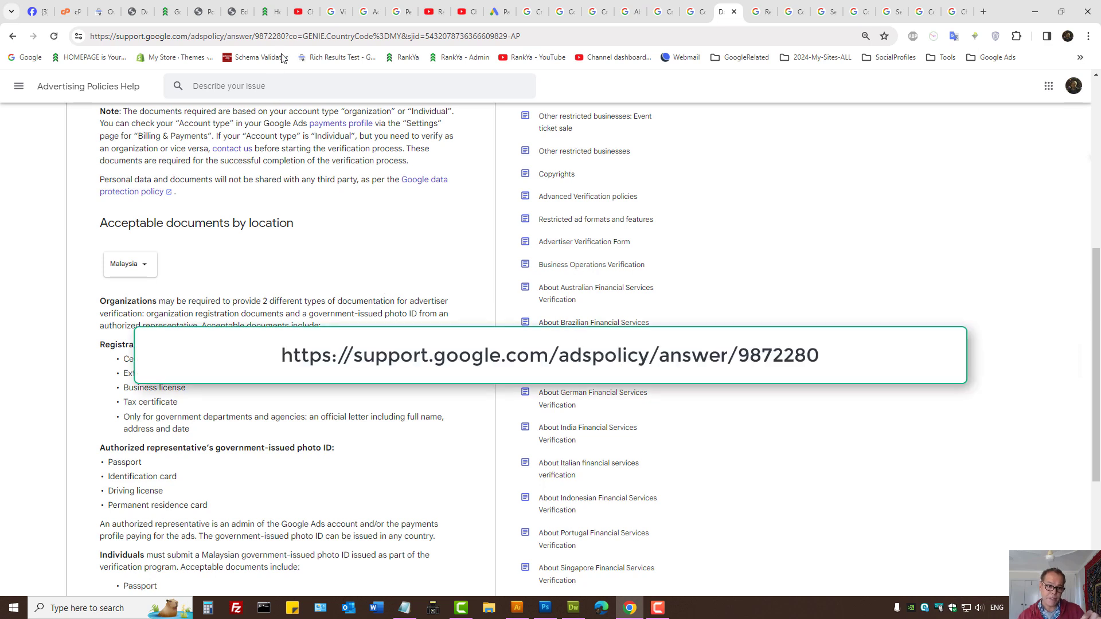
left_click_drag(286, 36, 91, 36)
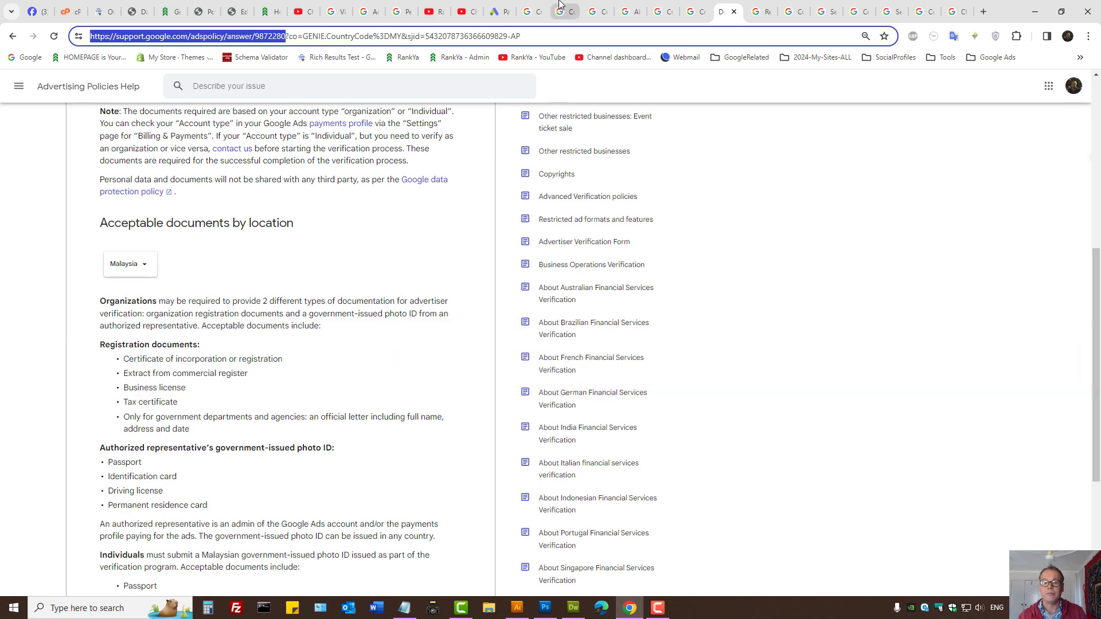
Cycle through the payments help, Contact Us and YouTube Studio tabs to the YouTube channel page.
left_click(530, 12)
key("ctrl+Tab")
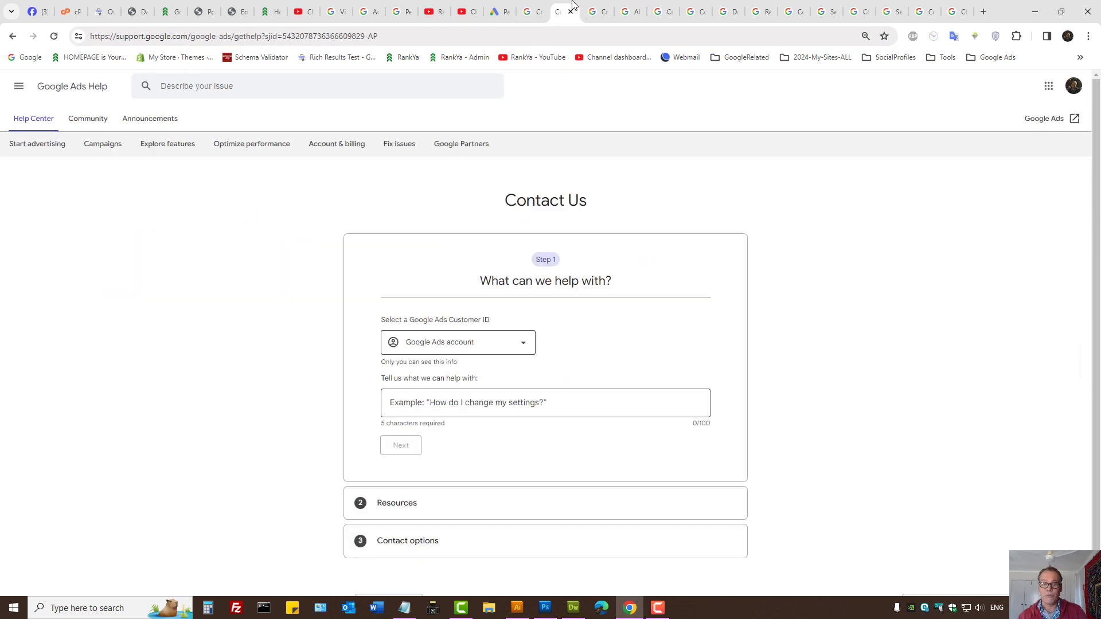
left_click(463, 8)
left_click(442, 8)
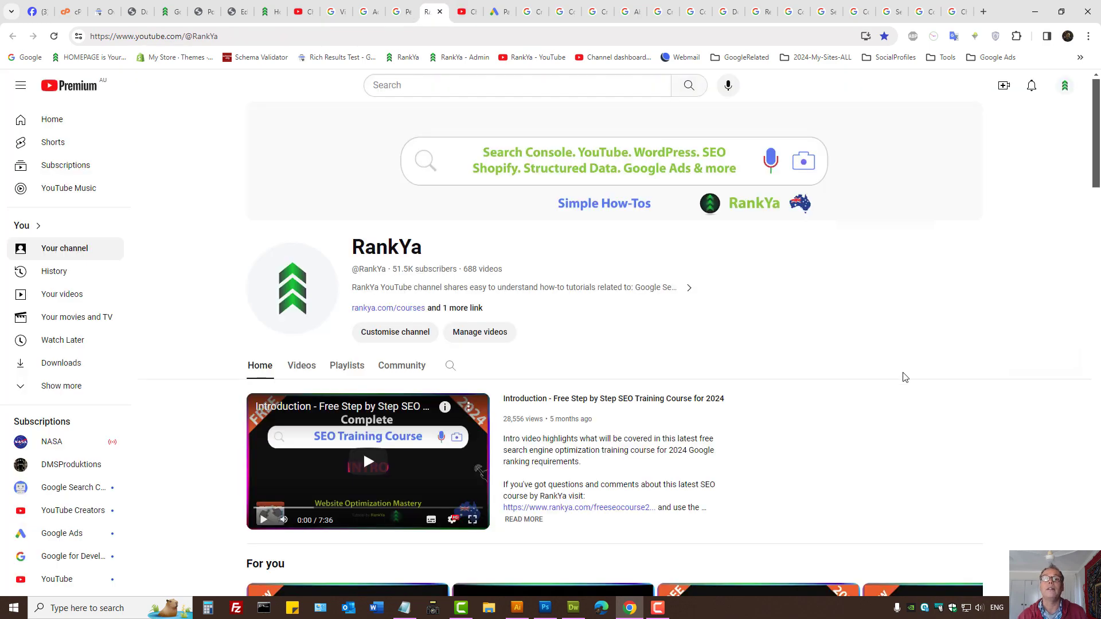